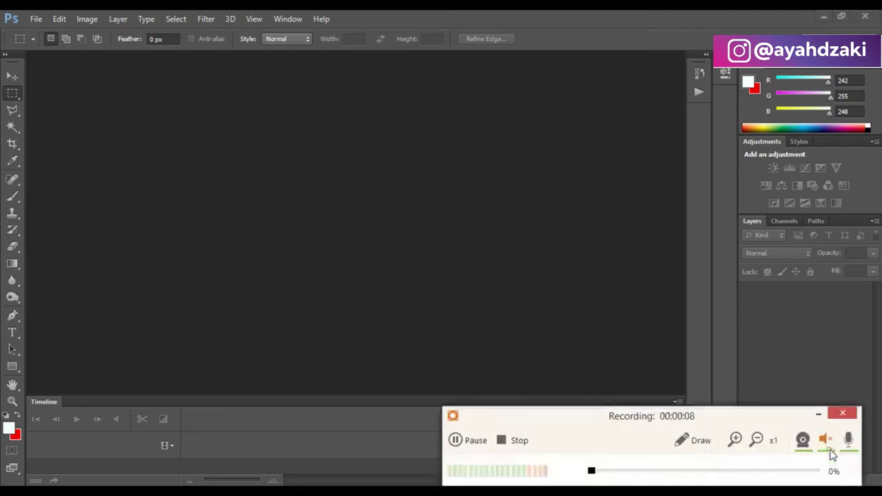
Step: Open pexels-life-of-wu-3381013.jpg so it appears as the Background layer
{"action": "left_click", "coordinate": [819, 417]}
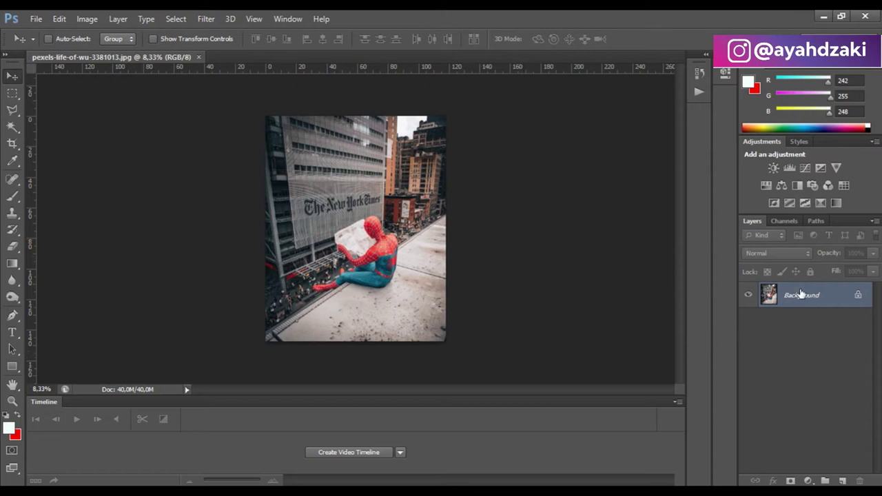
Step: Duplicate the photo to Layer 1 and give it a 23.7 px Gaussian Blur
{"action": "key", "text": "ctrl+j"}
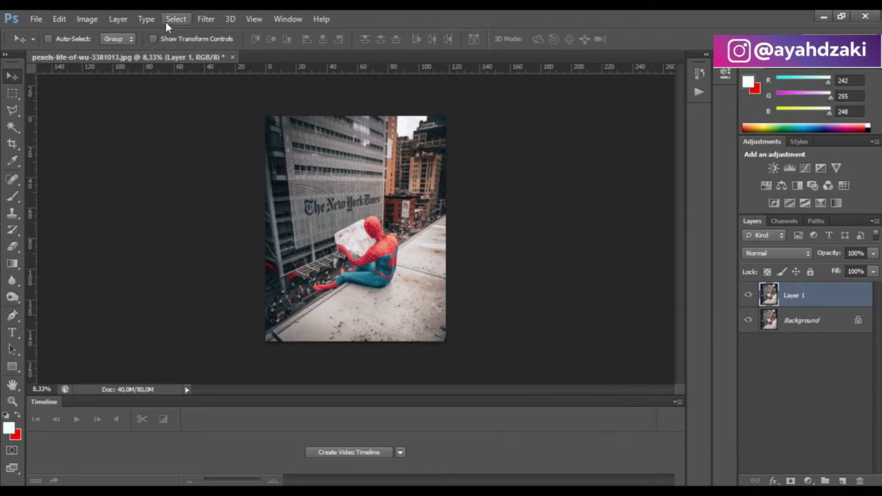
{"action": "left_click", "coordinate": [205, 19]}
{"action": "mouse_move", "coordinate": [212, 149]}
{"action": "left_click", "coordinate": [421, 244]}
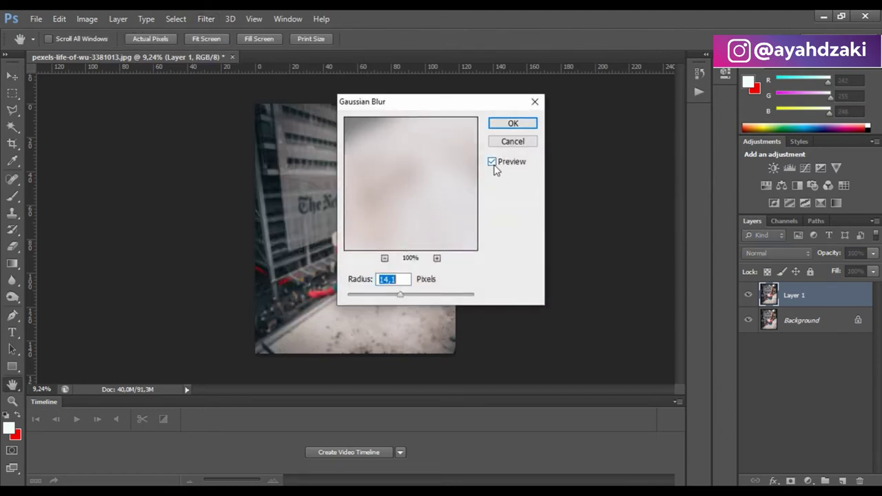
{"action": "left_click_drag", "start_coordinate": [480, 121], "coordinate": [597, 123]}
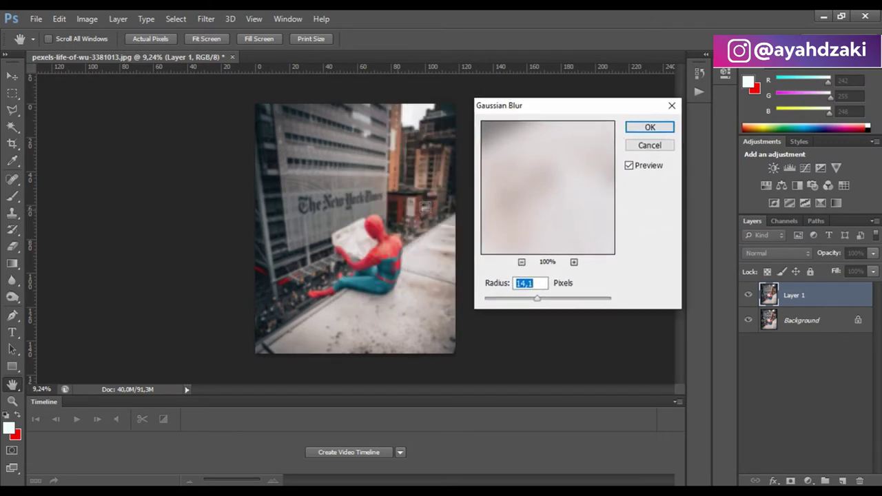
{"action": "left_click_drag", "start_coordinate": [546, 302], "coordinate": [542, 302]}
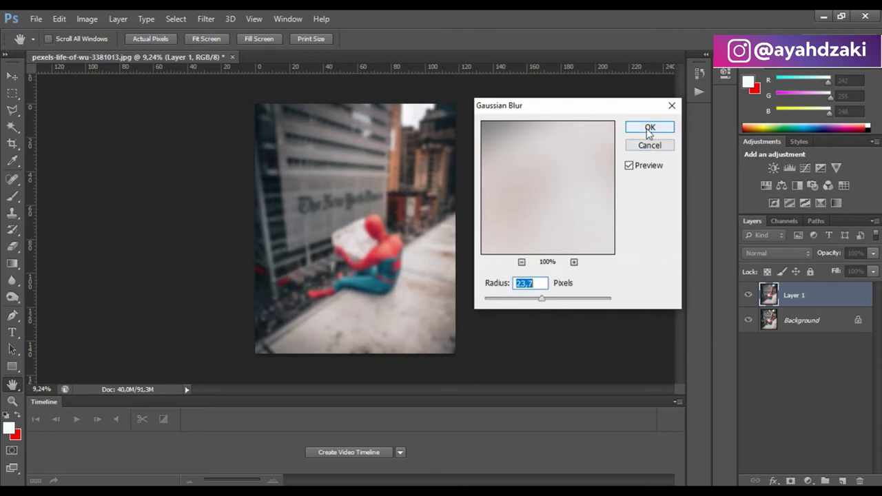
{"action": "left_click", "coordinate": [646, 127]}
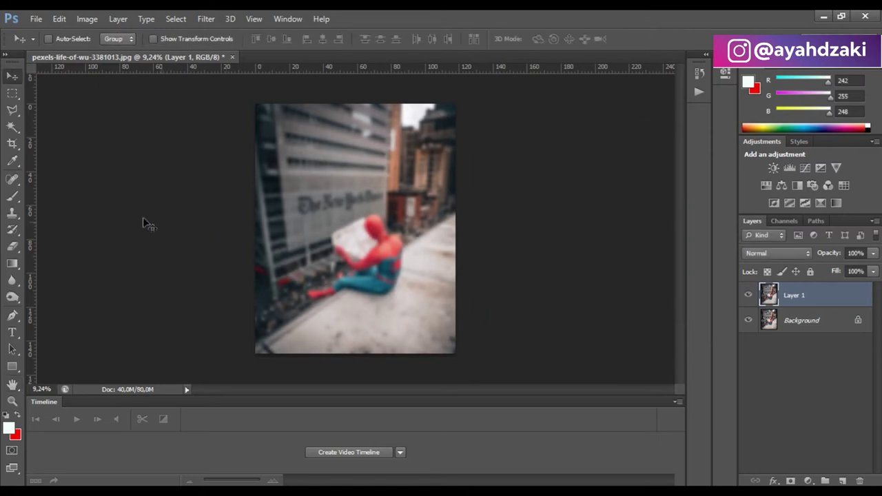
Step: Add a layer mask to blurred Layer 1 and set up a black brush
{"action": "left_click", "coordinate": [13, 197]}
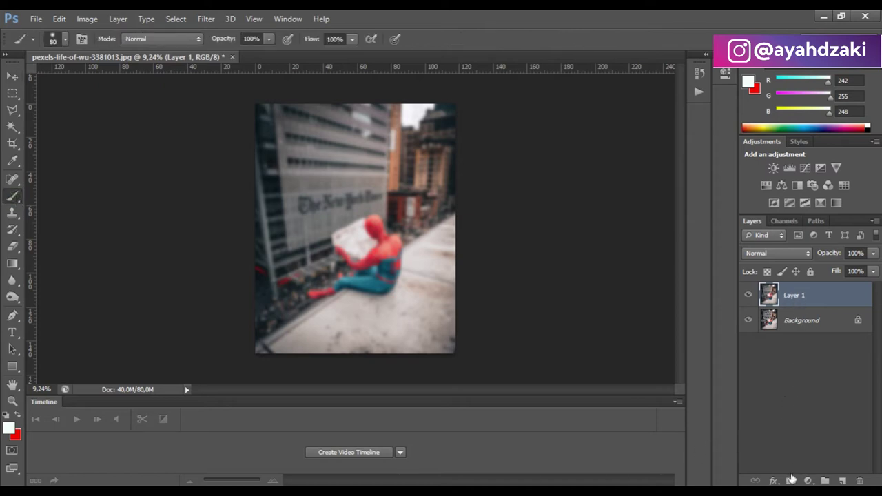
{"action": "left_click", "coordinate": [792, 481]}
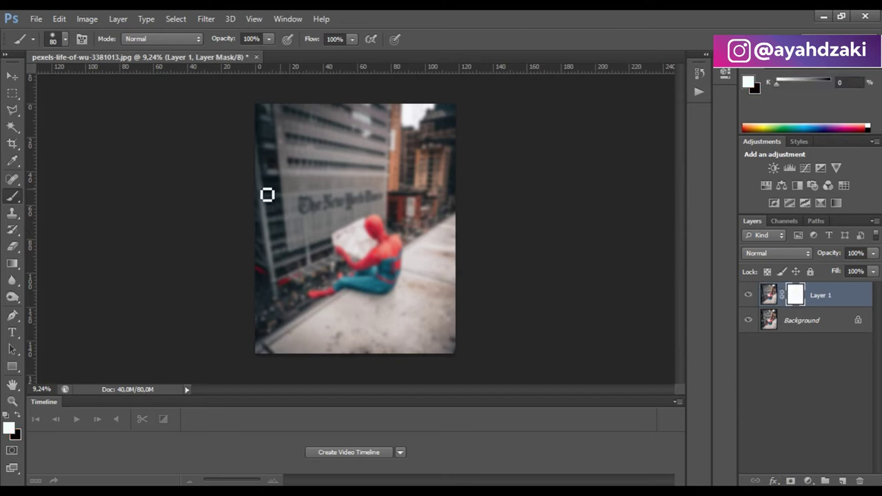
{"action": "left_click", "coordinate": [16, 415]}
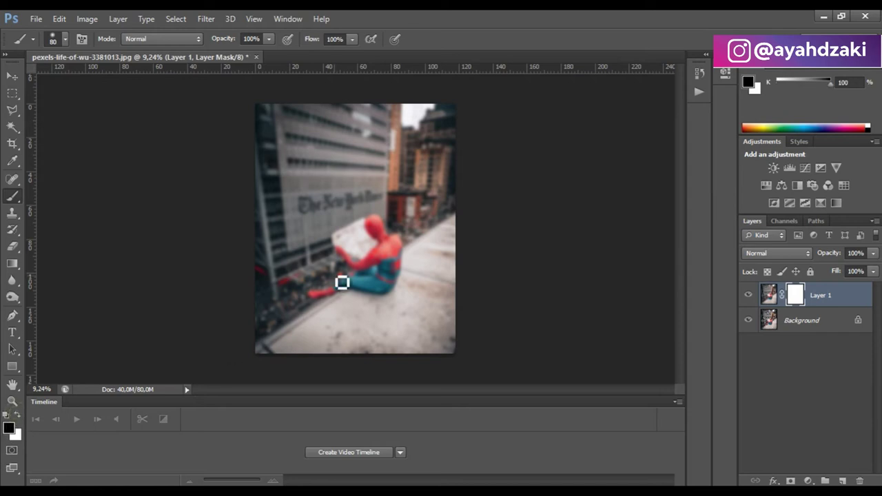
{"action": "key", "text": "bracketright"}
{"action": "key", "text": "bracketright"}
{"action": "key", "text": "bracketright"}
{"action": "key", "text": "bracketleft"}
{"action": "key", "text": "bracketleft"}
{"action": "key", "text": "bracketleft"}
{"action": "scroll", "coordinate": [359, 248], "scroll_direction": "up", "scroll_amount": 3}
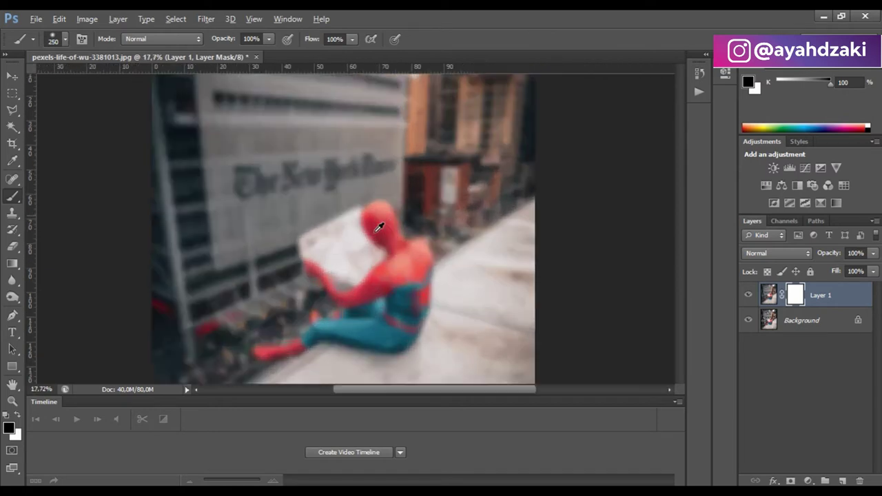
Step: Paint Spider-Man's head and the newspaper's top edge sharp at about one-third opacity
{"action": "mouse_move", "coordinate": [373, 216]}
{"action": "left_mouse_down"}
{"action": "mouse_move", "coordinate": [378, 224]}
{"action": "mouse_move", "coordinate": [385, 203]}
{"action": "left_mouse_up"}
{"action": "key", "text": "bracketleft"}
{"action": "key", "text": "bracketleft"}
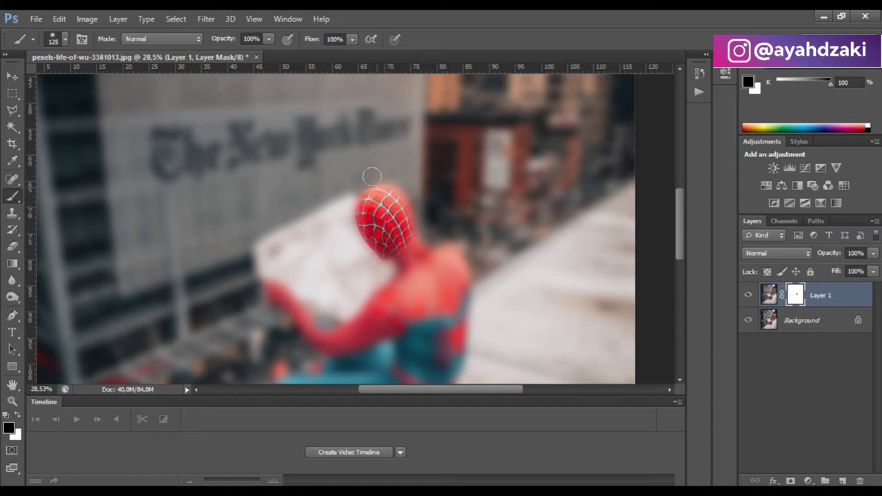
{"action": "left_click", "coordinate": [269, 39]}
{"action": "left_click_drag", "start_coordinate": [236, 52], "coordinate": [225, 53]}
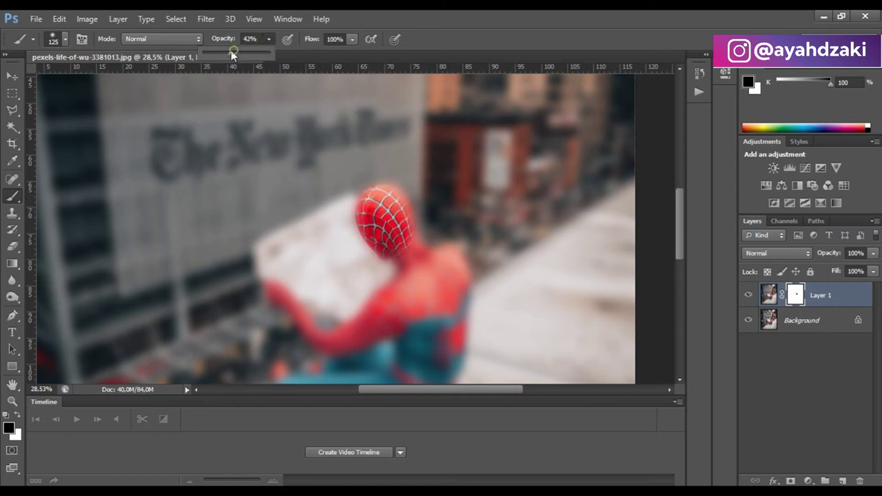
{"action": "mouse_move", "coordinate": [355, 199]}
{"action": "left_mouse_down"}
{"action": "mouse_move", "coordinate": [299, 211]}
{"action": "mouse_move", "coordinate": [262, 237]}
{"action": "left_mouse_up"}
{"action": "left_click_drag", "start_coordinate": [270, 53], "coordinate": [315, 53]}
Step: Paint the newspaper, shoulder, back and torso back to sharp on the mask
{"action": "left_click_drag", "start_coordinate": [409, 261], "coordinate": [462, 293]}
{"action": "scroll", "coordinate": [462, 293], "scroll_direction": "down", "scroll_amount": 3}
{"action": "mouse_move", "coordinate": [462, 207]}
{"action": "left_mouse_down"}
{"action": "mouse_move", "coordinate": [286, 302]}
{"action": "mouse_move", "coordinate": [256, 193]}
{"action": "mouse_move", "coordinate": [375, 207]}
{"action": "mouse_move", "coordinate": [322, 135]}
{"action": "mouse_move", "coordinate": [256, 162]}
{"action": "left_mouse_up"}
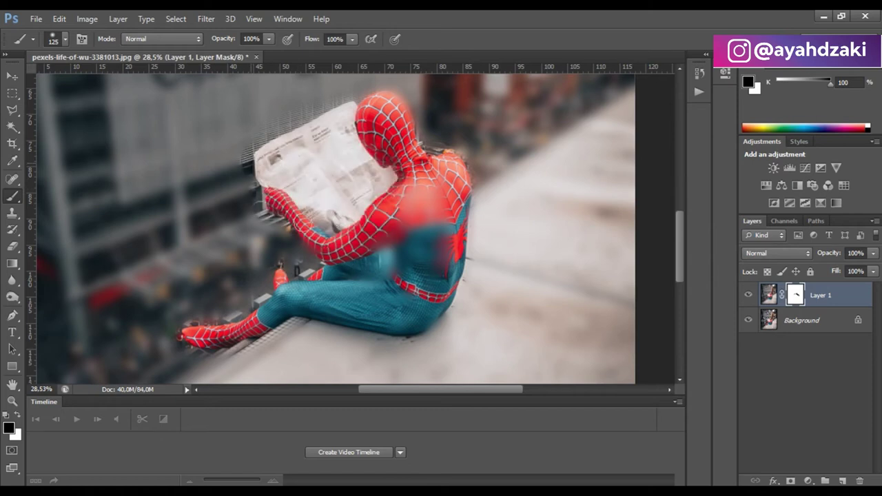
{"action": "left_click_drag", "start_coordinate": [410, 172], "coordinate": [441, 233]}
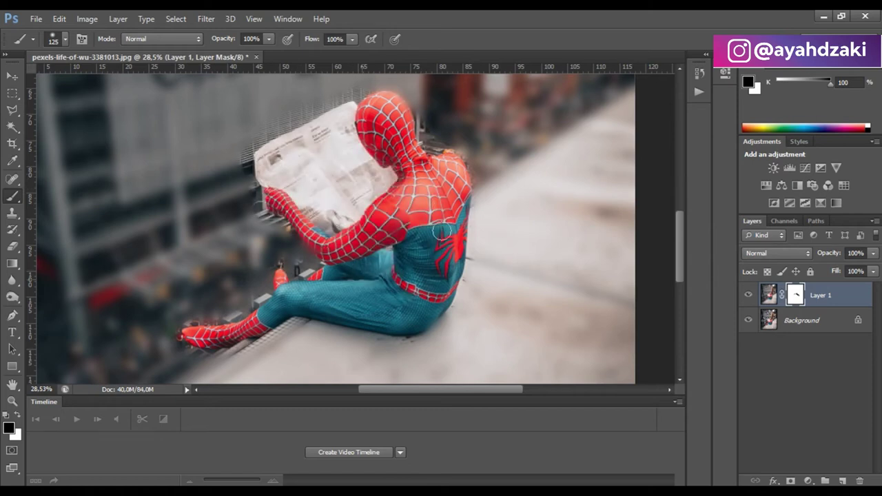
{"action": "scroll", "coordinate": [426, 147], "scroll_direction": "down", "scroll_amount": 3}
{"action": "scroll", "coordinate": [187, 197], "scroll_direction": "up", "scroll_amount": 5}
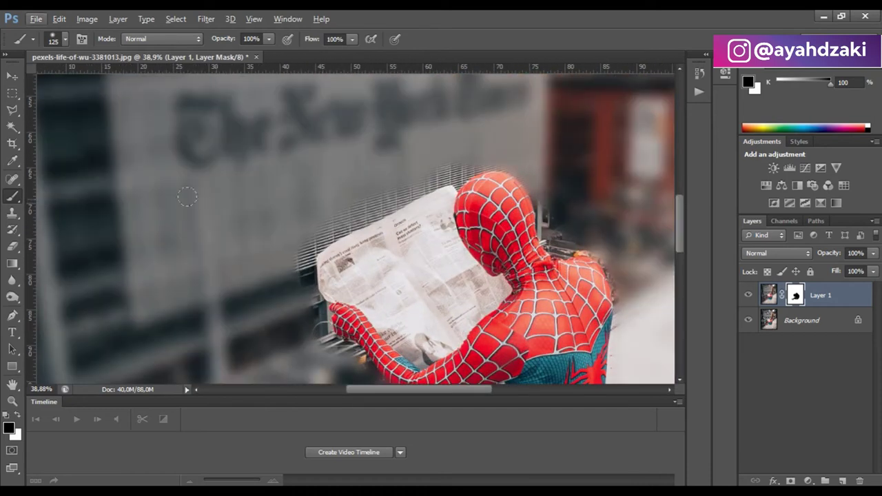
Step: Switch to a white hard round brush at 39% opacity and re-blur around the newspaper
{"action": "left_click", "coordinate": [60, 39]}
{"action": "left_click", "coordinate": [47, 140]}
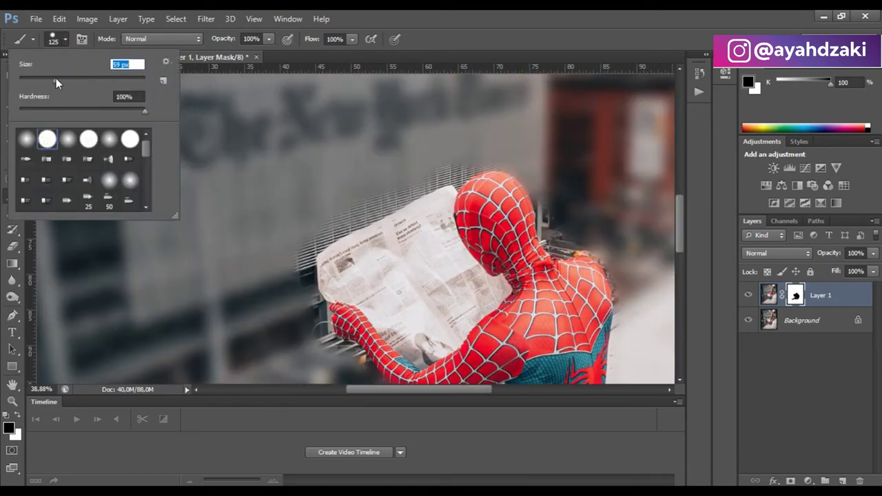
{"action": "left_click_drag", "start_coordinate": [268, 38], "coordinate": [236, 53]}
{"action": "left_click", "coordinate": [19, 417]}
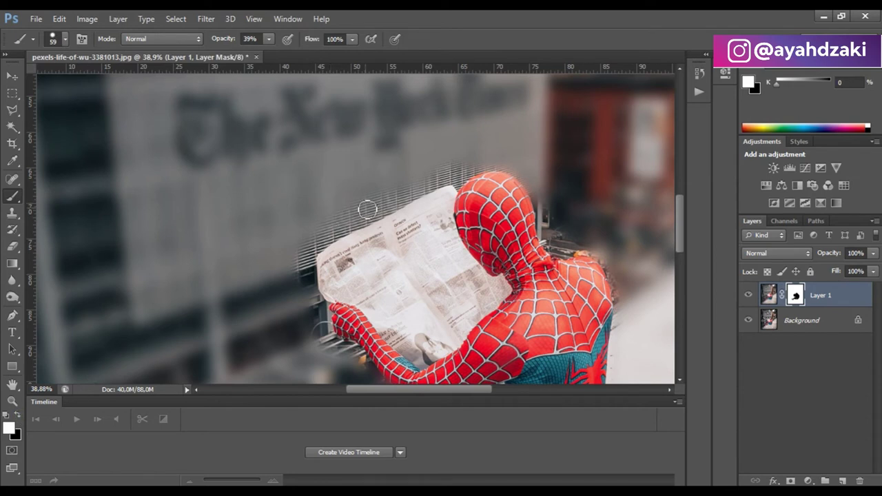
{"action": "mouse_move", "coordinate": [309, 246]}
{"action": "left_mouse_down"}
{"action": "mouse_move", "coordinate": [301, 259]}
{"action": "mouse_move", "coordinate": [310, 252]}
{"action": "mouse_move", "coordinate": [321, 309]}
{"action": "mouse_move", "coordinate": [300, 266]}
{"action": "left_mouse_up"}
{"action": "mouse_move", "coordinate": [401, 200]}
{"action": "left_mouse_down"}
{"action": "mouse_move", "coordinate": [320, 241]}
{"action": "mouse_move", "coordinate": [404, 207]}
{"action": "mouse_move", "coordinate": [448, 169]}
{"action": "left_mouse_up"}
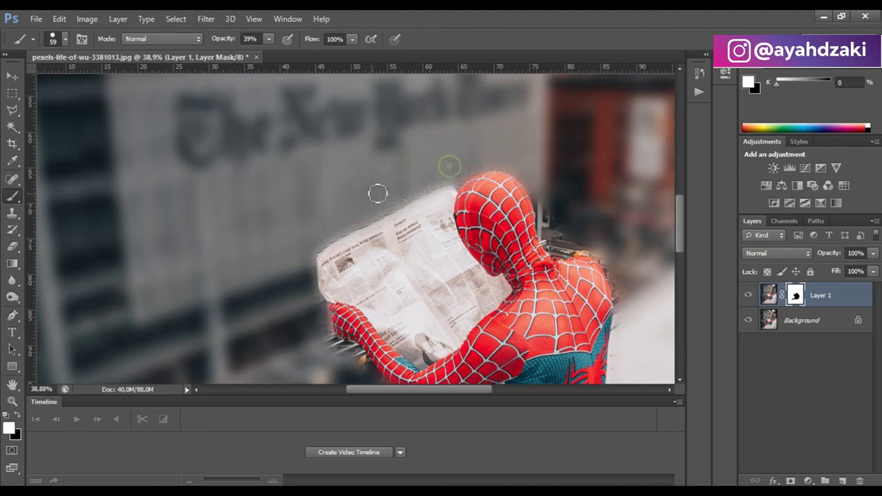
Step: Blur the machinery between neck and shoulder and the ledge mesh under the calf
{"action": "scroll", "coordinate": [579, 246], "scroll_direction": "up", "scroll_amount": 4}
{"action": "mouse_move", "coordinate": [579, 246]}
{"action": "left_mouse_down"}
{"action": "mouse_move", "coordinate": [489, 172]}
{"action": "mouse_move", "coordinate": [531, 241]}
{"action": "left_mouse_up"}
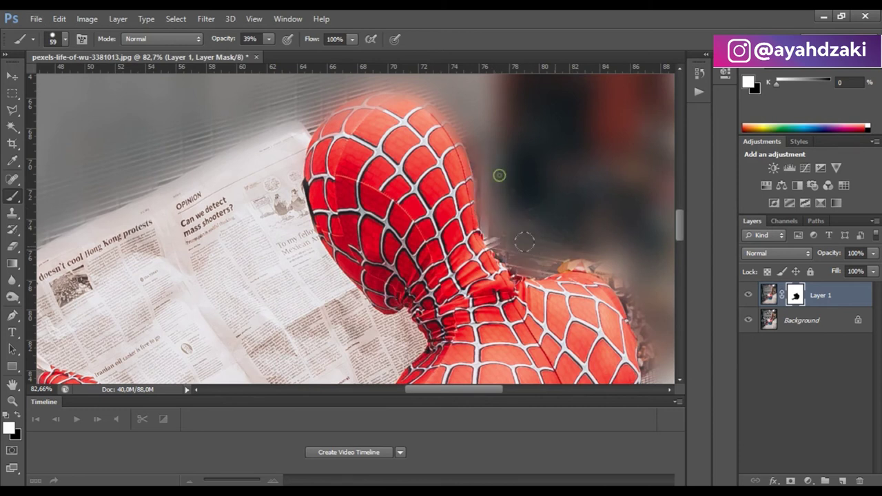
{"action": "scroll", "coordinate": [325, 92], "scroll_direction": "down", "scroll_amount": 2}
{"action": "scroll", "coordinate": [552, 262], "scroll_direction": "up", "scroll_amount": 1}
{"action": "key", "text": "bracketleft"}
{"action": "key", "text": "bracketleft"}
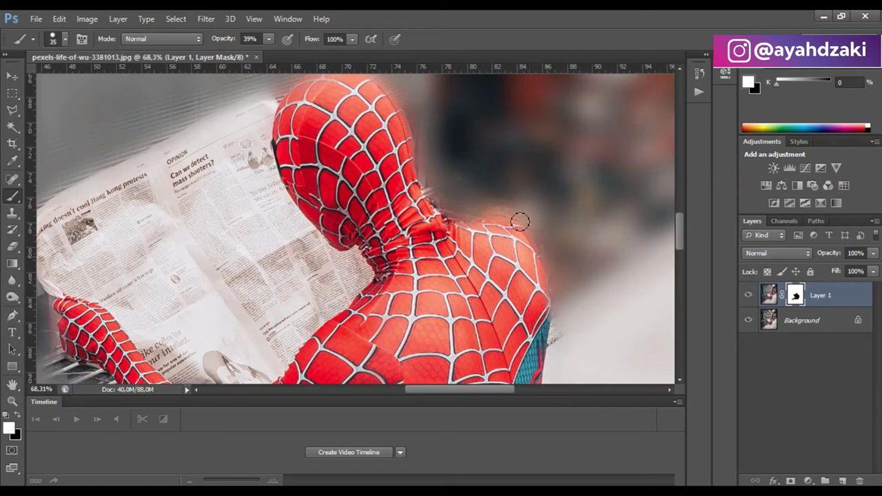
{"action": "scroll", "coordinate": [562, 187], "scroll_direction": "down", "scroll_amount": 3}
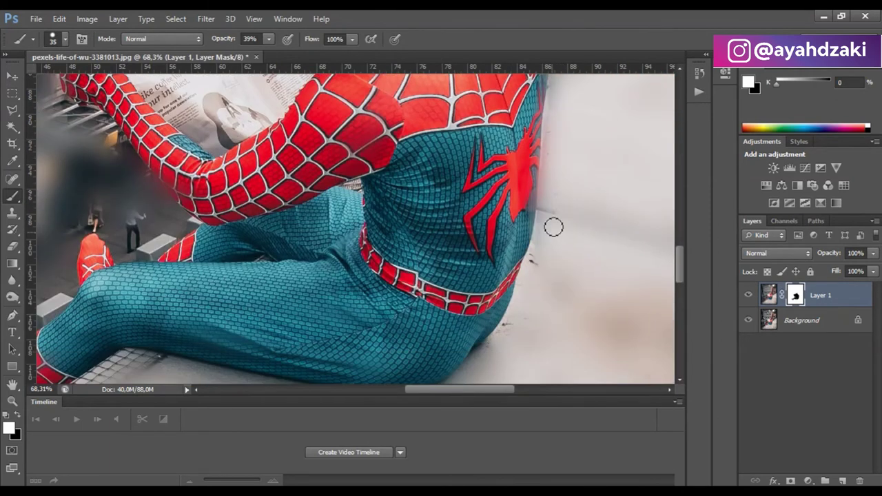
{"action": "scroll", "coordinate": [553, 227], "scroll_direction": "down", "scroll_amount": 2}
{"action": "scroll", "coordinate": [508, 305], "scroll_direction": "down", "scroll_amount": 2}
{"action": "scroll", "coordinate": [495, 345], "scroll_direction": "up", "scroll_amount": 1}
{"action": "mouse_move", "coordinate": [352, 312]}
{"action": "left_mouse_down"}
{"action": "mouse_move", "coordinate": [209, 353]}
{"action": "mouse_move", "coordinate": [286, 299]}
{"action": "mouse_move", "coordinate": [187, 339]}
{"action": "mouse_move", "coordinate": [169, 368]}
{"action": "left_mouse_up"}
Step: Blur the ledge blocks and small people, and restore the red hand sharp
{"action": "scroll", "coordinate": [169, 367], "scroll_direction": "left", "scroll_amount": 3}
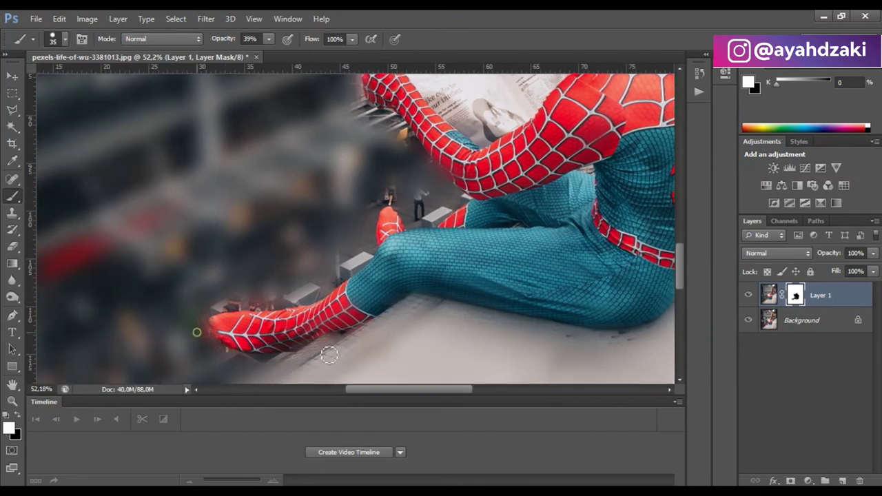
{"action": "mouse_move", "coordinate": [241, 306]}
{"action": "left_mouse_down"}
{"action": "mouse_move", "coordinate": [368, 230]}
{"action": "mouse_move", "coordinate": [341, 266]}
{"action": "mouse_move", "coordinate": [374, 212]}
{"action": "mouse_move", "coordinate": [393, 226]}
{"action": "left_mouse_up"}
{"action": "key", "text": "x"}
{"action": "key", "text": "x"}
{"action": "mouse_move", "coordinate": [388, 191]}
{"action": "left_mouse_down"}
{"action": "mouse_move", "coordinate": [388, 200]}
{"action": "mouse_move", "coordinate": [449, 203]}
{"action": "left_mouse_up"}
{"action": "scroll", "coordinate": [449, 203], "scroll_direction": "up", "scroll_amount": 5}
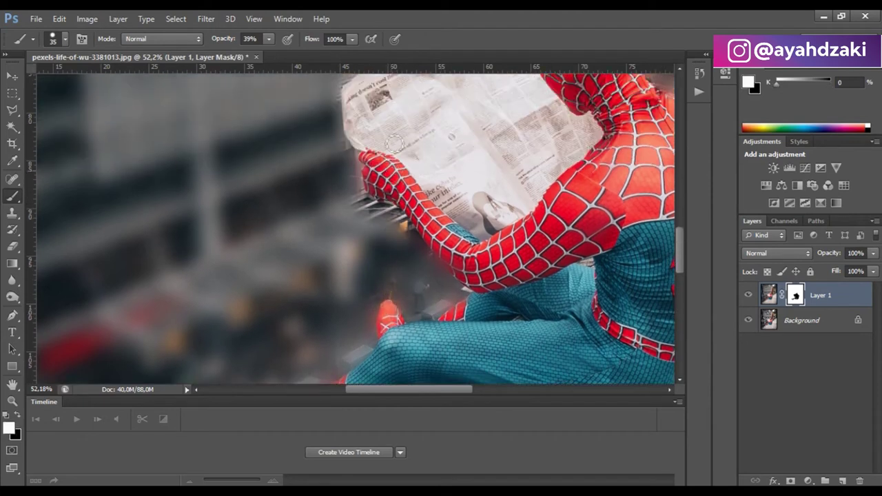
{"action": "scroll", "coordinate": [355, 256], "scroll_direction": "up", "scroll_amount": 3}
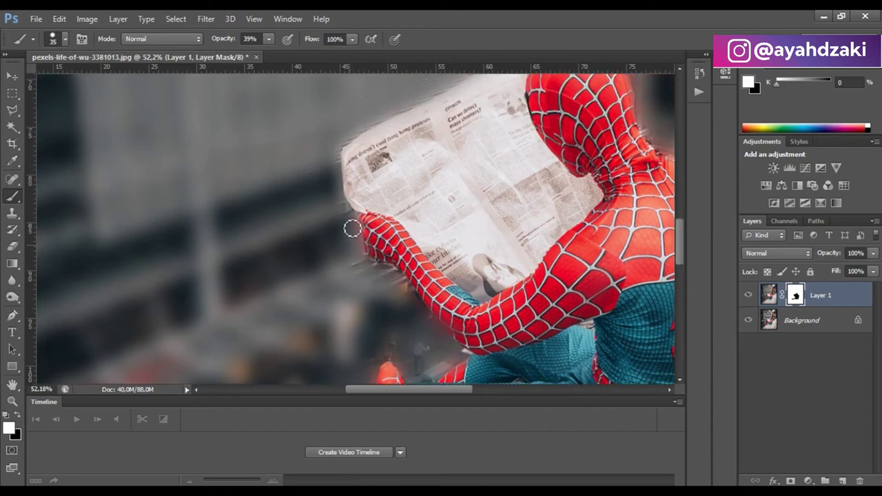
{"action": "scroll", "coordinate": [545, 223], "scroll_direction": "down", "scroll_amount": 5}
{"action": "scroll", "coordinate": [545, 229], "scroll_direction": "up", "scroll_amount": 2}
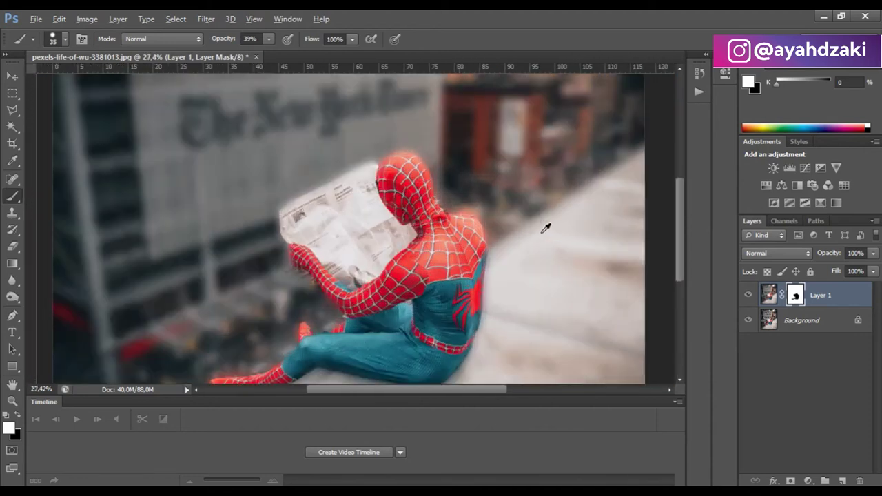
{"action": "scroll", "coordinate": [460, 236], "scroll_direction": "up", "scroll_amount": 2}
Step: Toggle the mask paint colour and zoom out to view the whole photo
{"action": "key", "text": "x"}
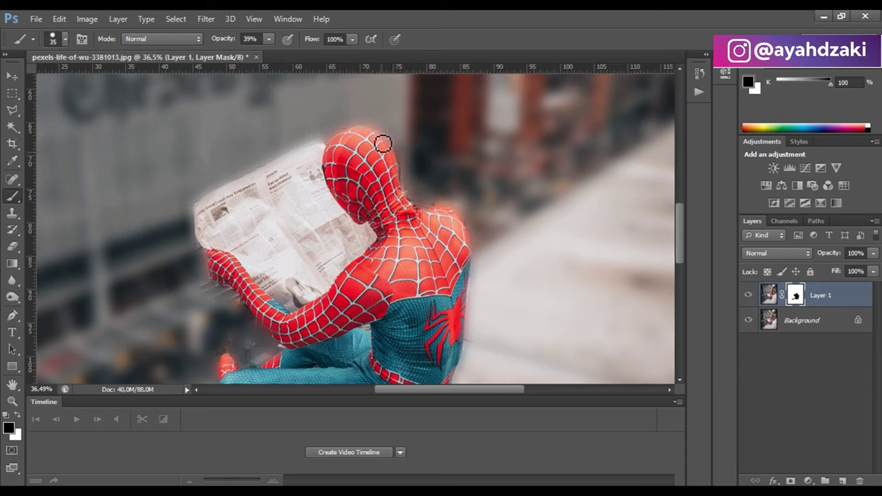
{"action": "key", "text": "x"}
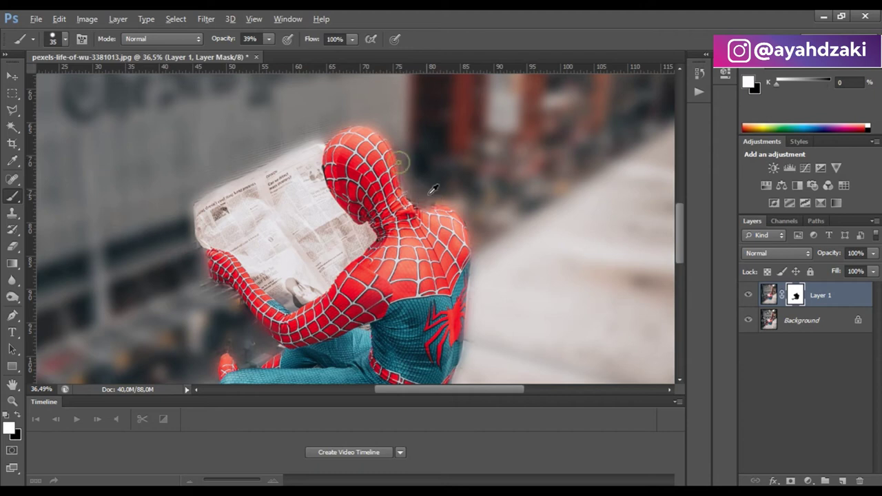
{"action": "scroll", "coordinate": [459, 221], "scroll_direction": "down", "scroll_amount": 3}
{"action": "scroll", "coordinate": [460, 222], "scroll_direction": "down", "scroll_amount": 2}
{"action": "scroll", "coordinate": [466, 227], "scroll_direction": "down", "scroll_amount": 2}
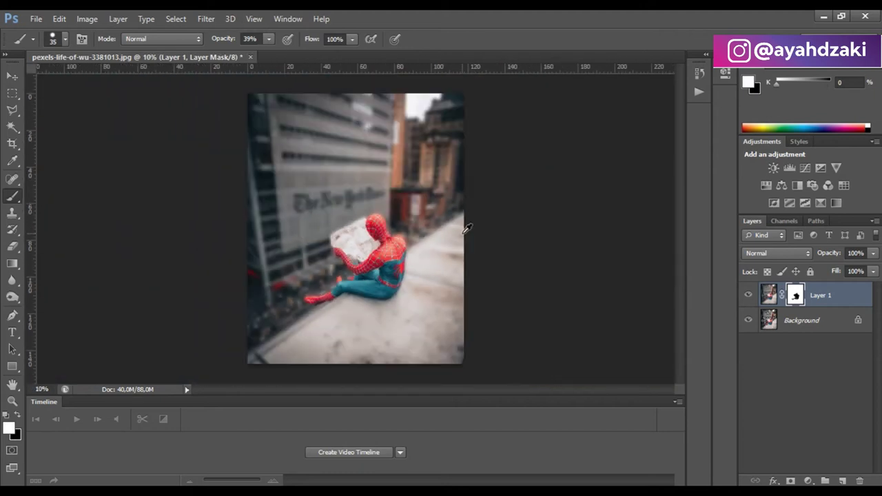
{"action": "scroll", "coordinate": [466, 227], "scroll_direction": "up", "scroll_amount": 1}
{"action": "scroll", "coordinate": [467, 234], "scroll_direction": "down", "scroll_amount": 1}
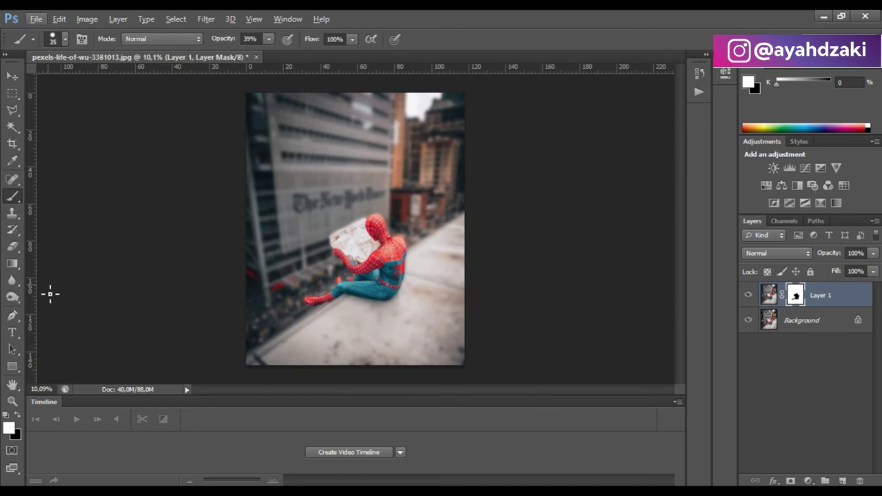
Step: Add a new text layer near the top and scale it up to title size
{"action": "left_click", "coordinate": [12, 332]}
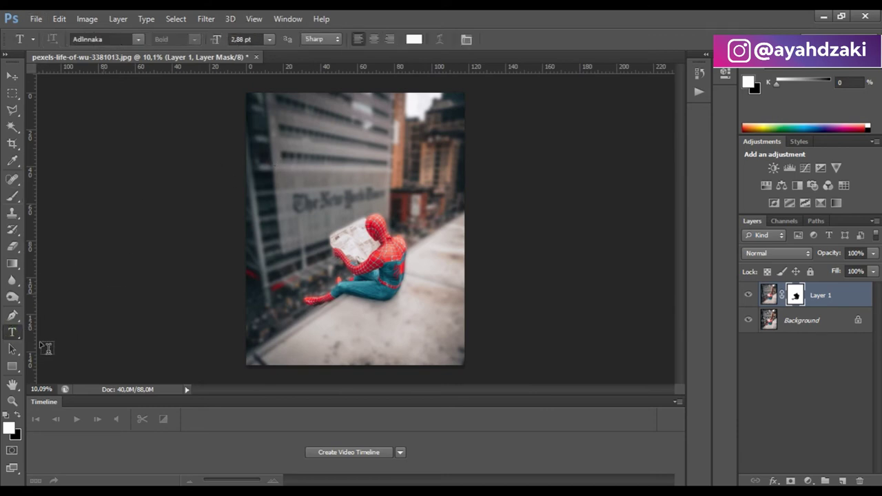
{"action": "left_click", "coordinate": [277, 158]}
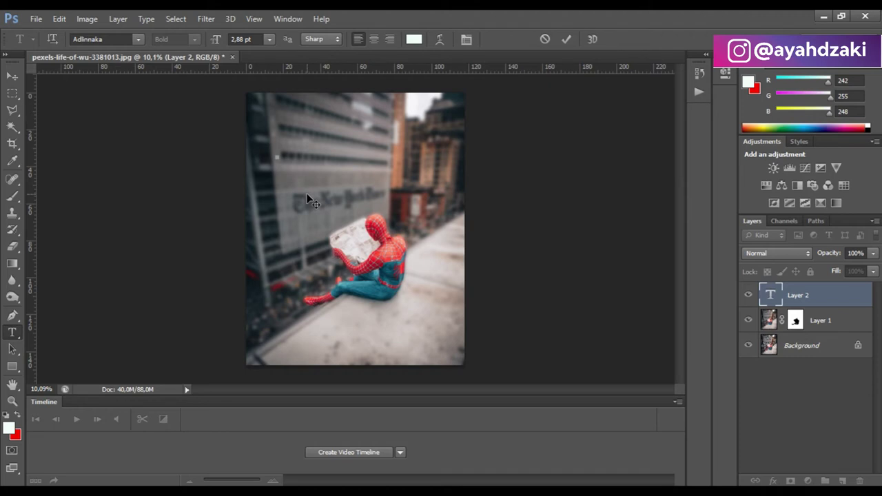
{"action": "key", "text": "ctrl+Return"}
{"action": "key", "text": "ctrl+t"}
{"action": "mouse_move", "coordinate": [287, 167]}
{"action": "left_mouse_down"}
{"action": "mouse_move", "coordinate": [407, 228]}
{"action": "mouse_move", "coordinate": [389, 143]}
{"action": "left_mouse_up"}
{"action": "key", "text": "Return"}
Step: Change the title words to 'Spidey Reading' and shift it slightly right
{"action": "double_click", "coordinate": [771, 295]}
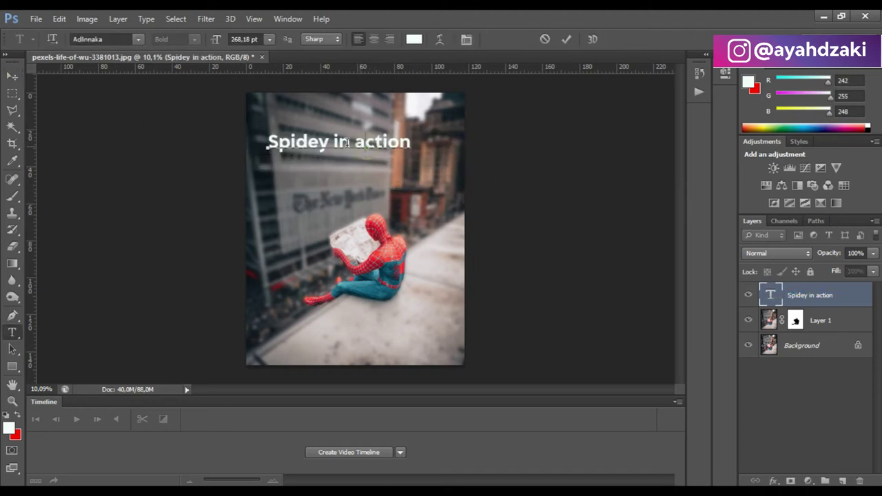
{"action": "type", "text": "Reading"}
{"action": "key", "text": "ctrl+Return"}
{"action": "key", "text": "v"}
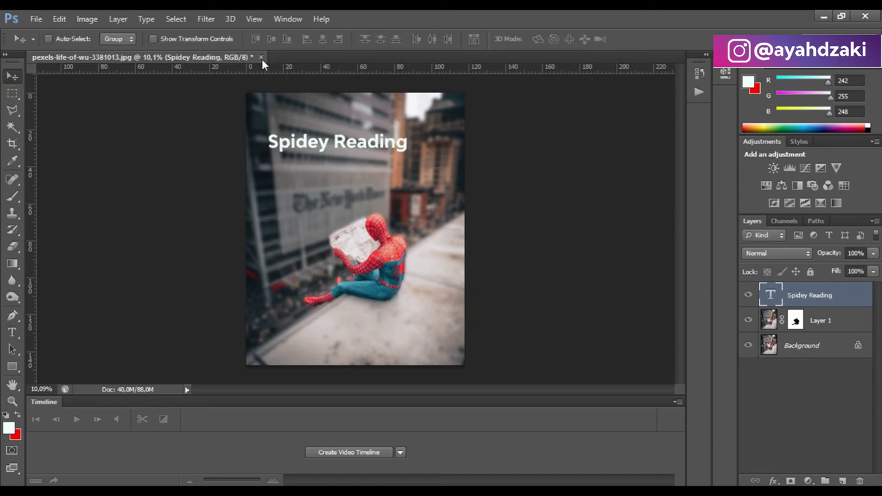
{"action": "key", "text": "ctrl+t"}
{"action": "left_click_drag", "start_coordinate": [393, 152], "coordinate": [411, 153]}
{"action": "key", "text": "Return"}
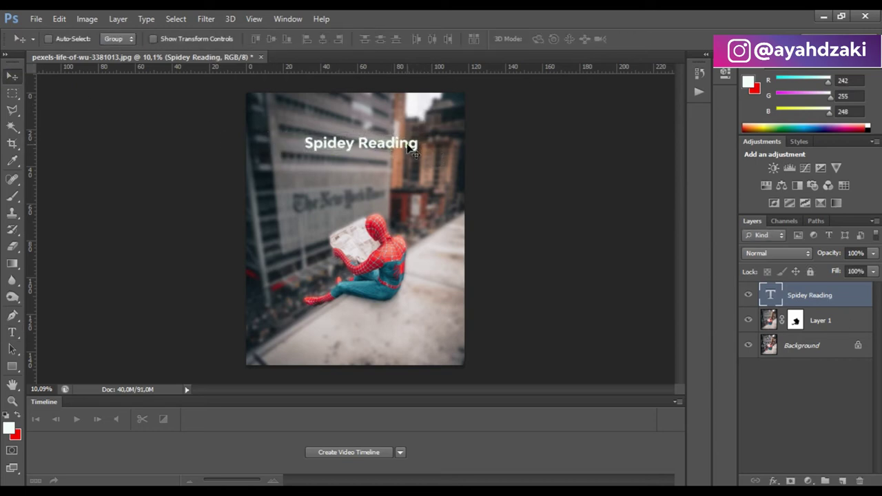
Step: Colour the word 'Spidey' red
{"action": "double_click", "coordinate": [771, 295]}
{"action": "left_click", "coordinate": [413, 39]}
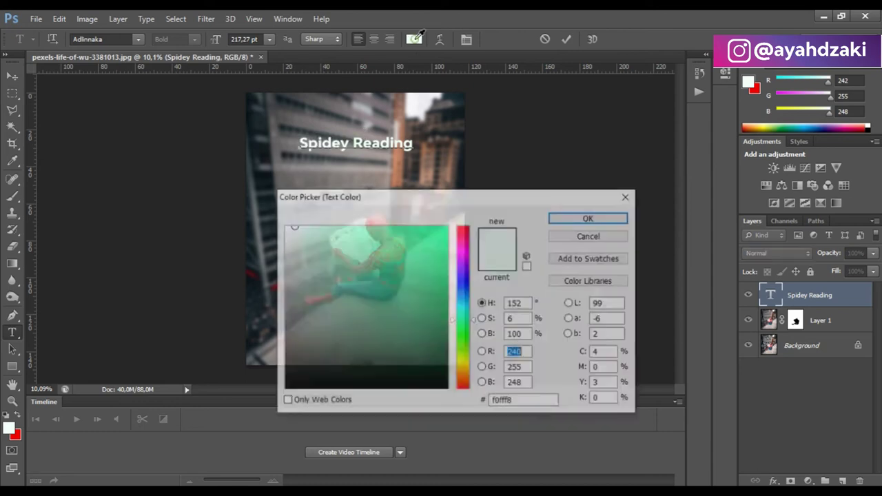
{"action": "left_click", "coordinate": [464, 231]}
{"action": "left_click", "coordinate": [589, 218]}
Step: Colour the word 'Reading' blue
{"action": "left_click_drag", "start_coordinate": [353, 143], "coordinate": [414, 144]}
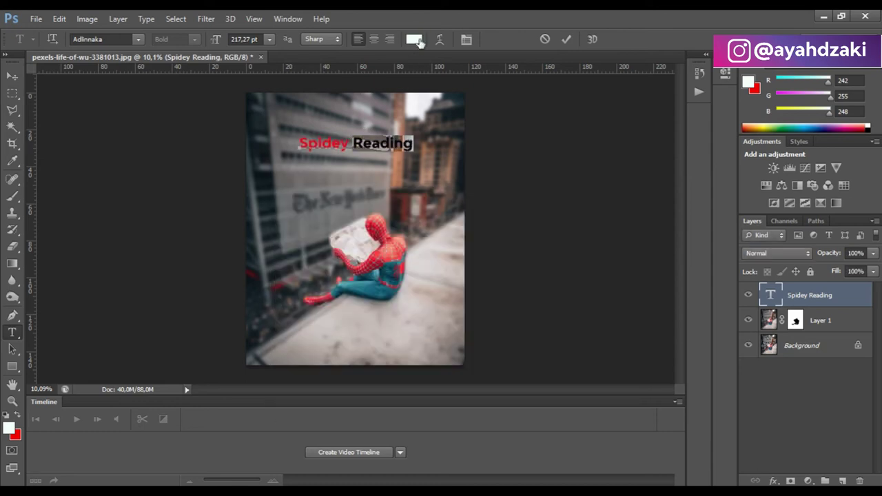
{"action": "left_click", "coordinate": [414, 38]}
{"action": "left_click", "coordinate": [442, 274]}
{"action": "left_click_drag", "start_coordinate": [345, 196], "coordinate": [319, 305]}
{"action": "left_click", "coordinate": [439, 403]}
{"action": "left_click", "coordinate": [414, 373]}
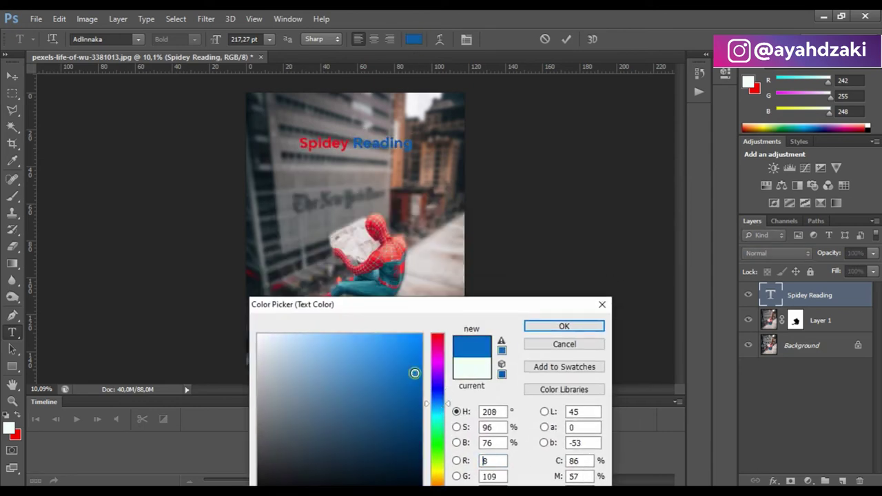
{"action": "left_click", "coordinate": [388, 376]}
{"action": "left_click", "coordinate": [564, 326]}
Step: Add a title drop shadow, adjusting distance, spread, size, angle and 62% opacity
{"action": "left_click", "coordinate": [12, 76]}
{"action": "left_click", "coordinate": [808, 482]}
{"action": "key", "text": "Escape"}
{"action": "left_click", "coordinate": [773, 481]}
{"action": "left_click", "coordinate": [792, 469]}
{"action": "left_click_drag", "start_coordinate": [672, 172], "coordinate": [673, 186]}
{"action": "left_click", "coordinate": [677, 186]}
{"action": "left_click_drag", "start_coordinate": [669, 201], "coordinate": [679, 200]}
{"action": "left_click_drag", "start_coordinate": [714, 132], "coordinate": [673, 143]}
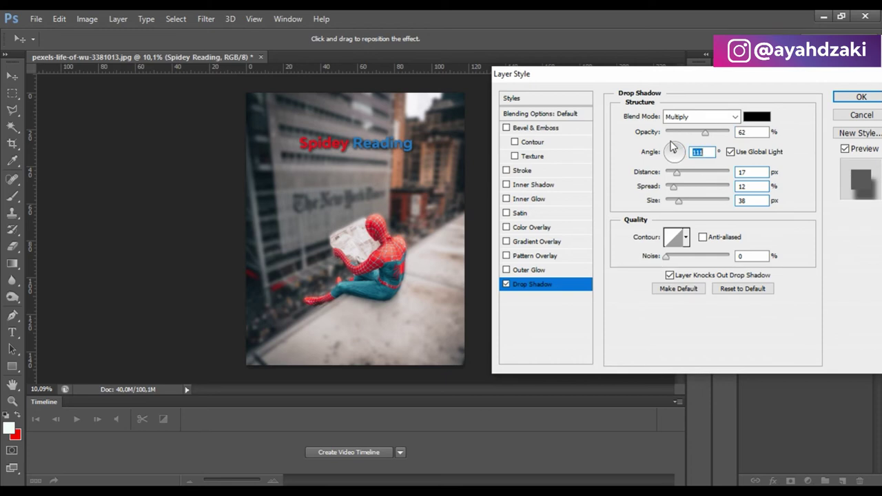
Step: Apply the drop shadow and nudge the 'Spidey Reading' title slightly lower
{"action": "left_click", "coordinate": [841, 100]}
{"action": "scroll", "coordinate": [369, 138], "scroll_direction": "up", "scroll_amount": 4}
{"action": "scroll", "coordinate": [370, 139], "scroll_direction": "up", "scroll_amount": 4}
{"action": "scroll", "coordinate": [369, 139], "scroll_direction": "down", "scroll_amount": 5}
{"action": "scroll", "coordinate": [370, 138], "scroll_direction": "down", "scroll_amount": 3}
{"action": "mouse_move", "coordinate": [407, 149]}
{"action": "left_mouse_down"}
{"action": "mouse_move", "coordinate": [409, 174]}
{"action": "mouse_move", "coordinate": [409, 155]}
{"action": "left_mouse_up"}
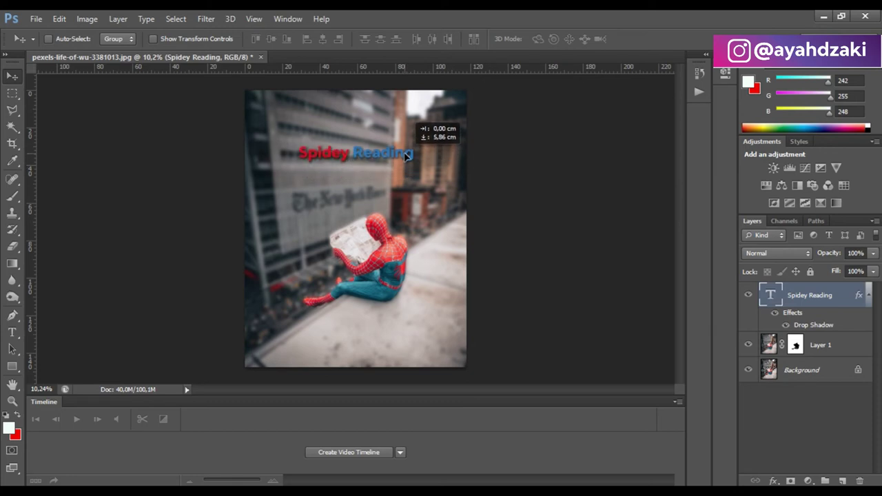
{"action": "scroll", "coordinate": [504, 156], "scroll_direction": "up", "scroll_amount": 2}
{"action": "mouse_move", "coordinate": [398, 153]}
{"action": "left_mouse_down"}
{"action": "mouse_move", "coordinate": [392, 147]}
{"action": "mouse_move", "coordinate": [384, 160]}
{"action": "left_mouse_up"}
{"action": "scroll", "coordinate": [451, 168], "scroll_direction": "down", "scroll_amount": 3}
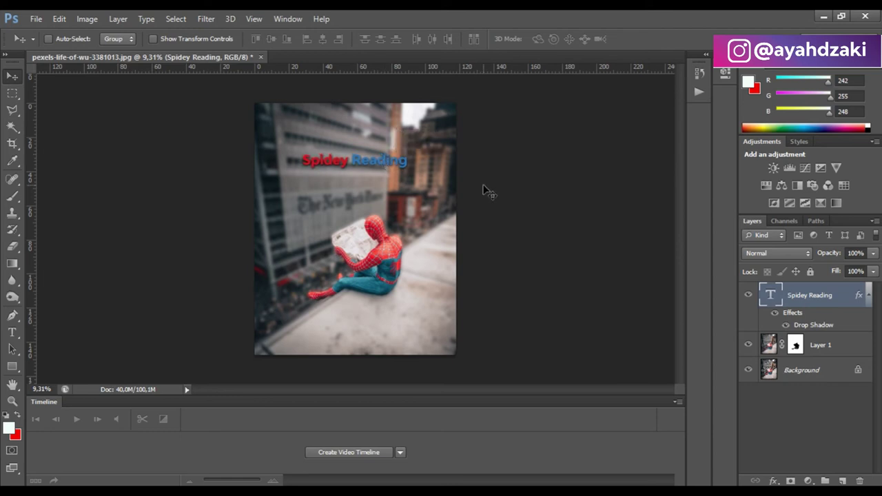
Step: Save the image as a JPEG named 'Spidey Reading', reaching JPEG Options
{"action": "left_click", "coordinate": [35, 19]}
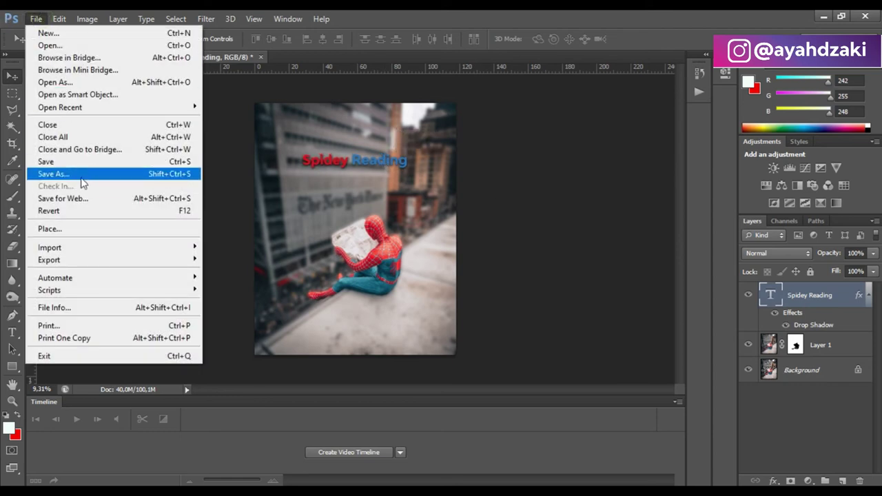
{"action": "left_click", "coordinate": [82, 179]}
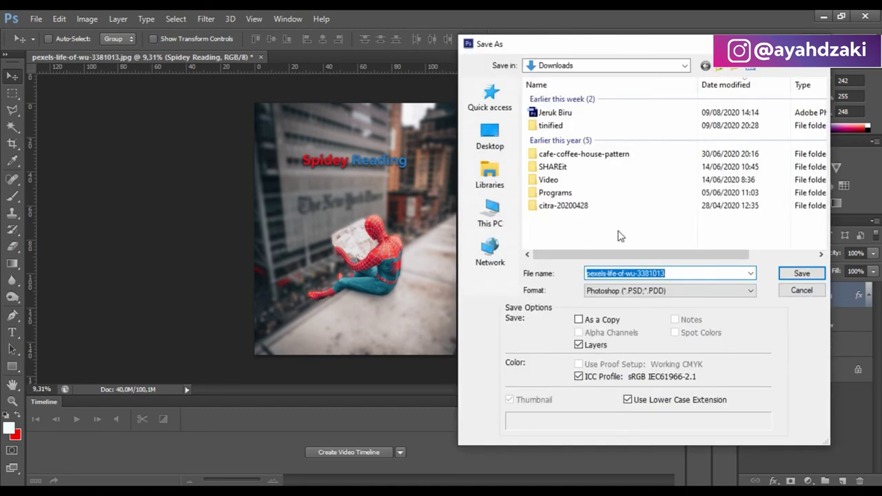
{"action": "type", "text": "Spidey Reading"}
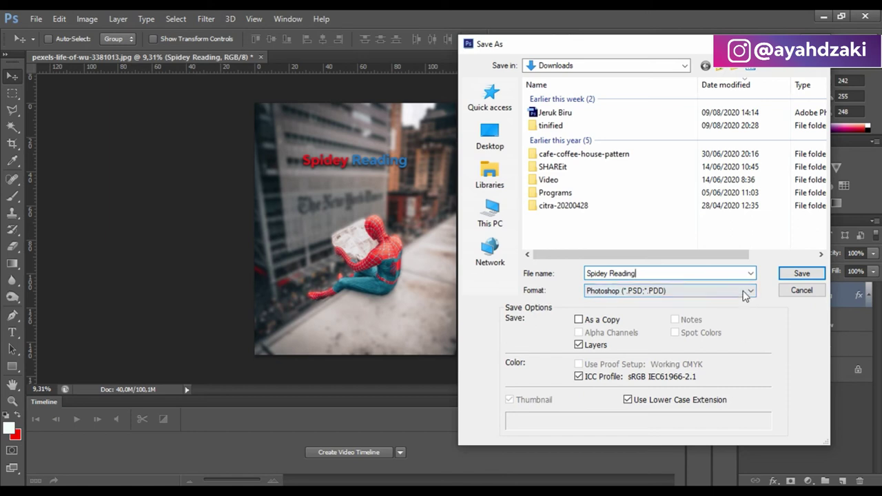
{"action": "left_click", "coordinate": [751, 291]}
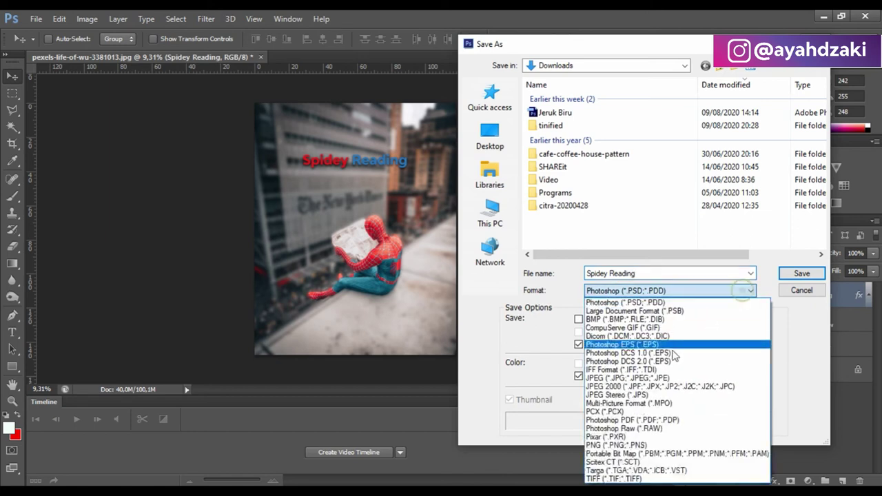
{"action": "left_click", "coordinate": [662, 381]}
{"action": "left_click", "coordinate": [800, 274]}
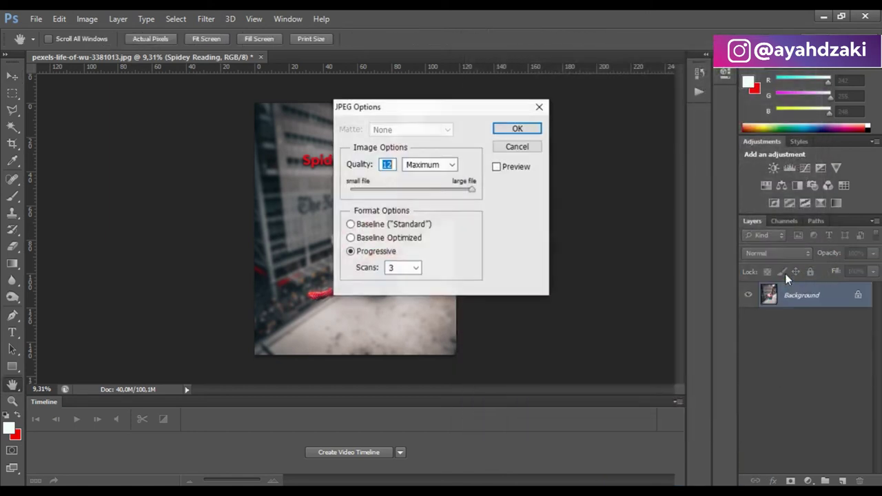